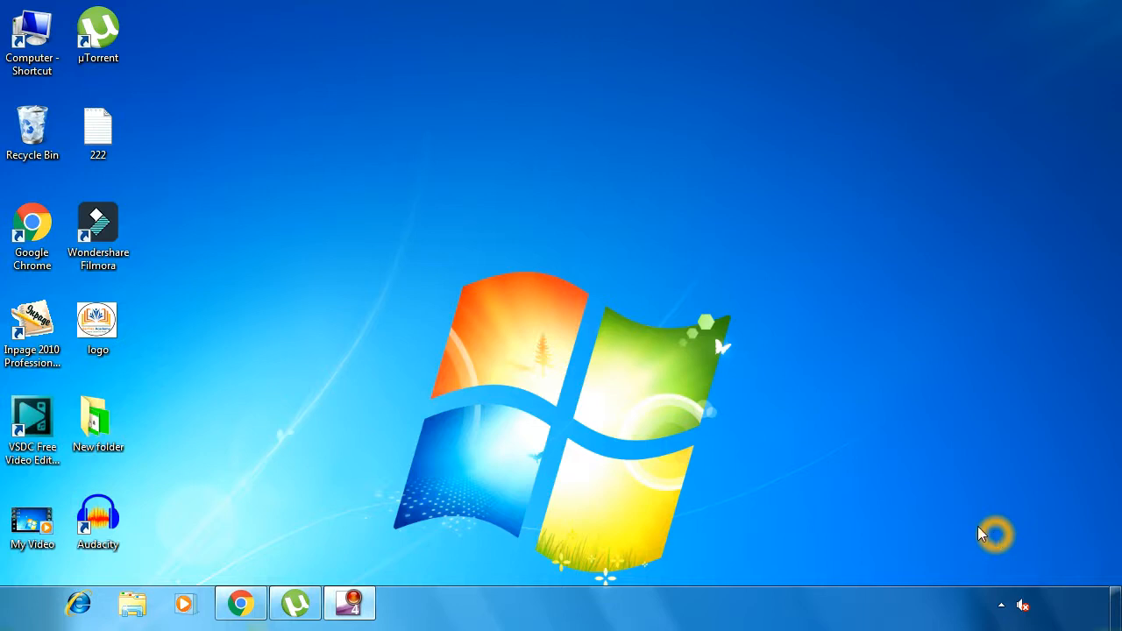
Launch VSDC Free Video Editor from the desktop and dismiss the Pro version offer.
left_click(35, 454)
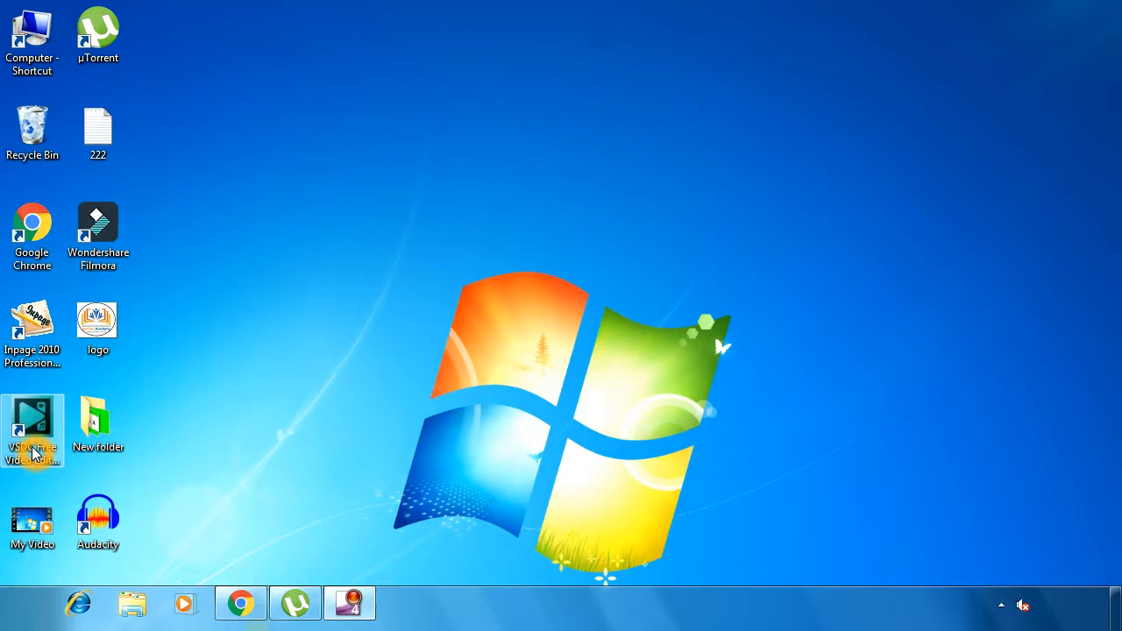
right_click(35, 454)
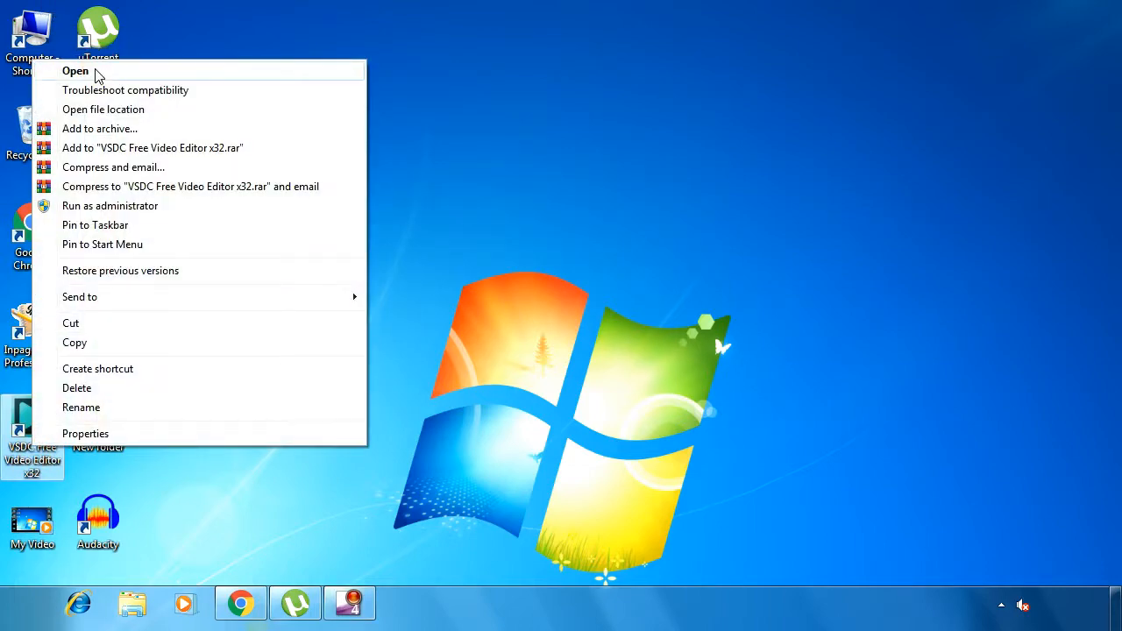
left_click(95, 69)
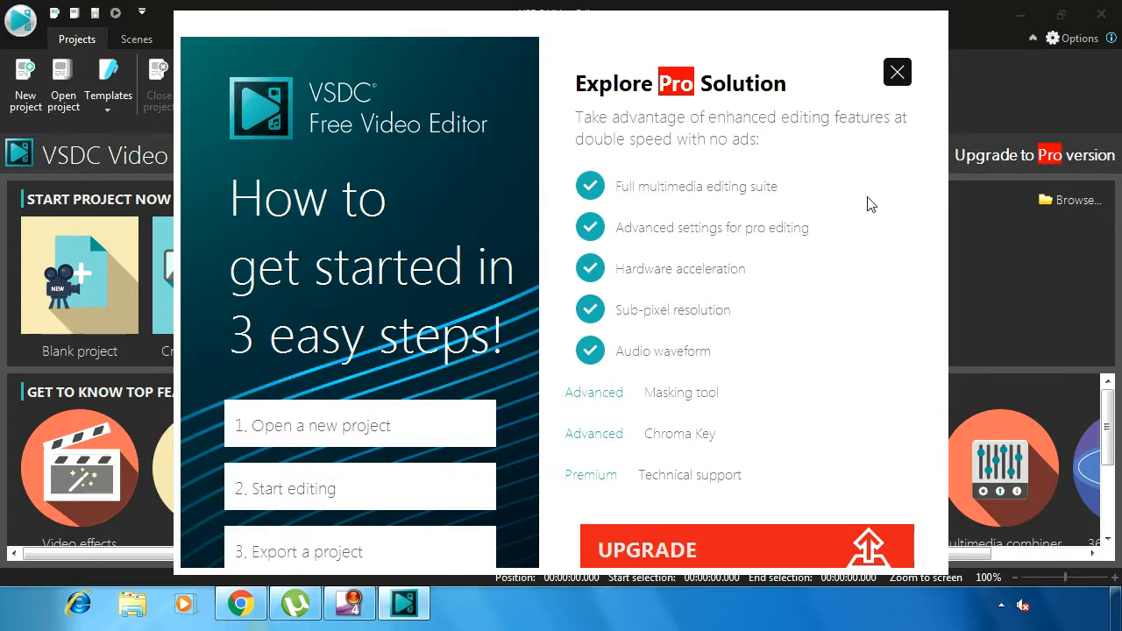
left_click(897, 70)
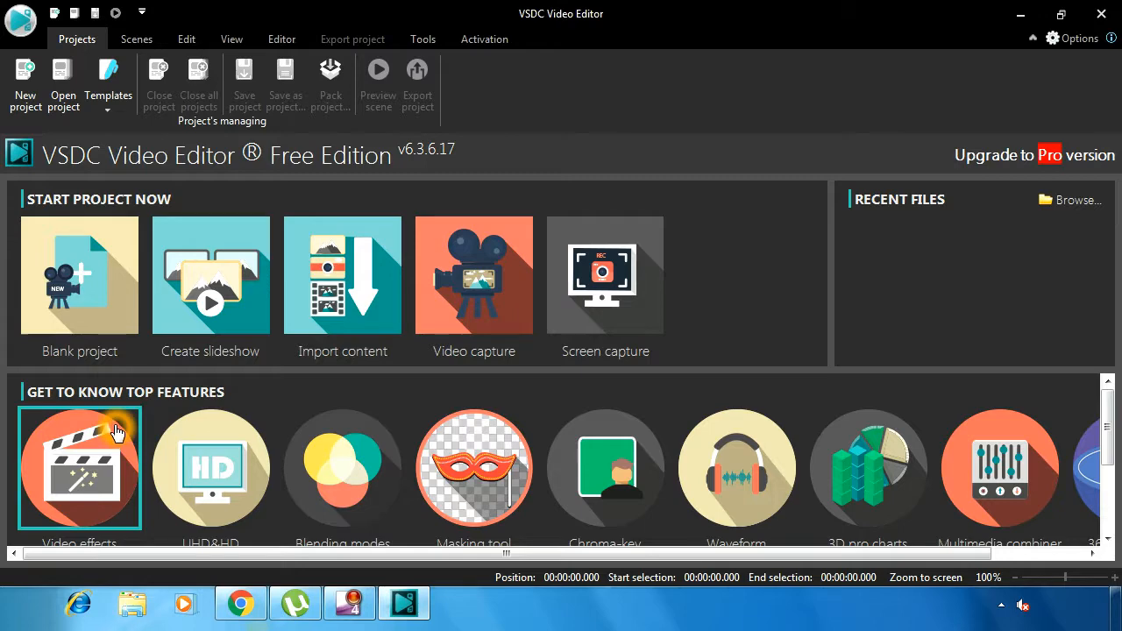
Create a blank project with the Full HD 1920x1080 pixels (16:9) resolution.
left_click(77, 303)
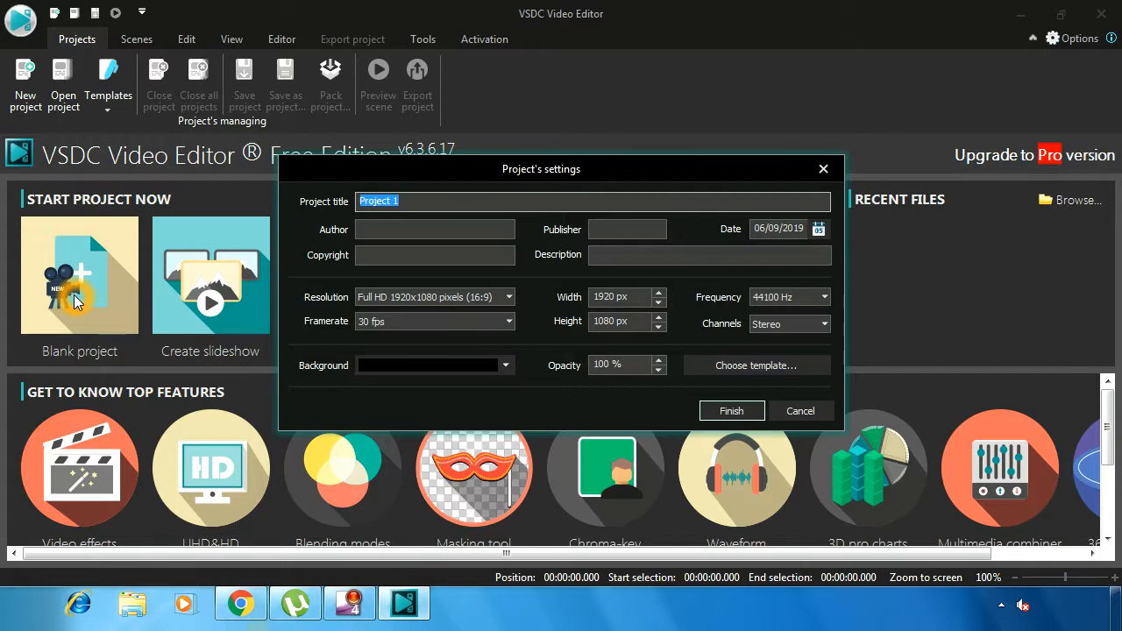
left_click(436, 296)
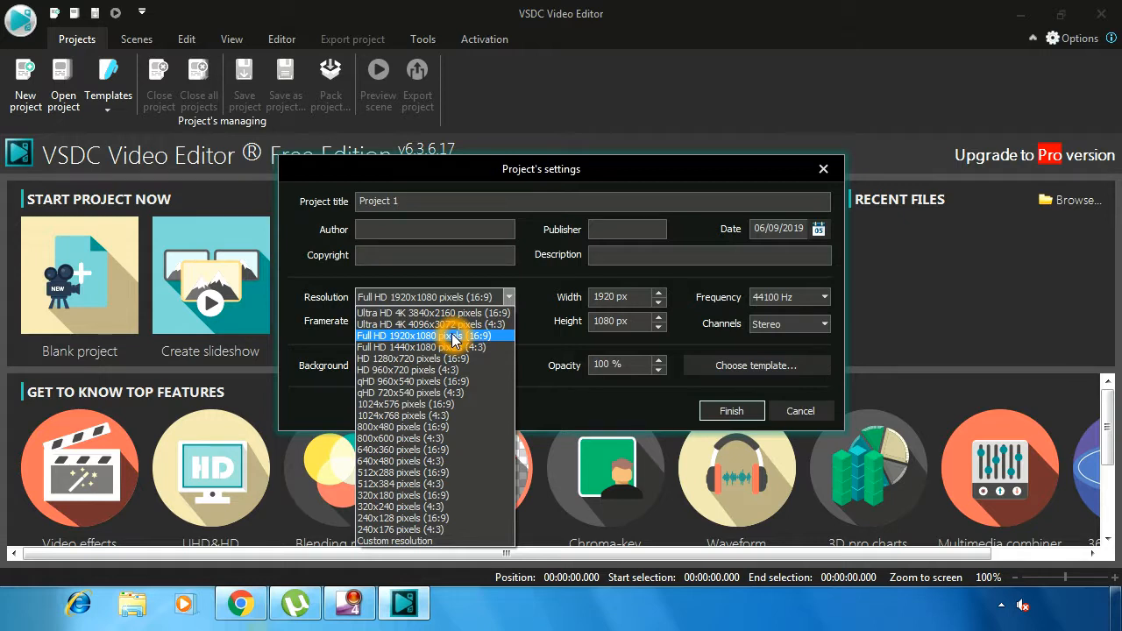
left_click(455, 340)
left_click(719, 412)
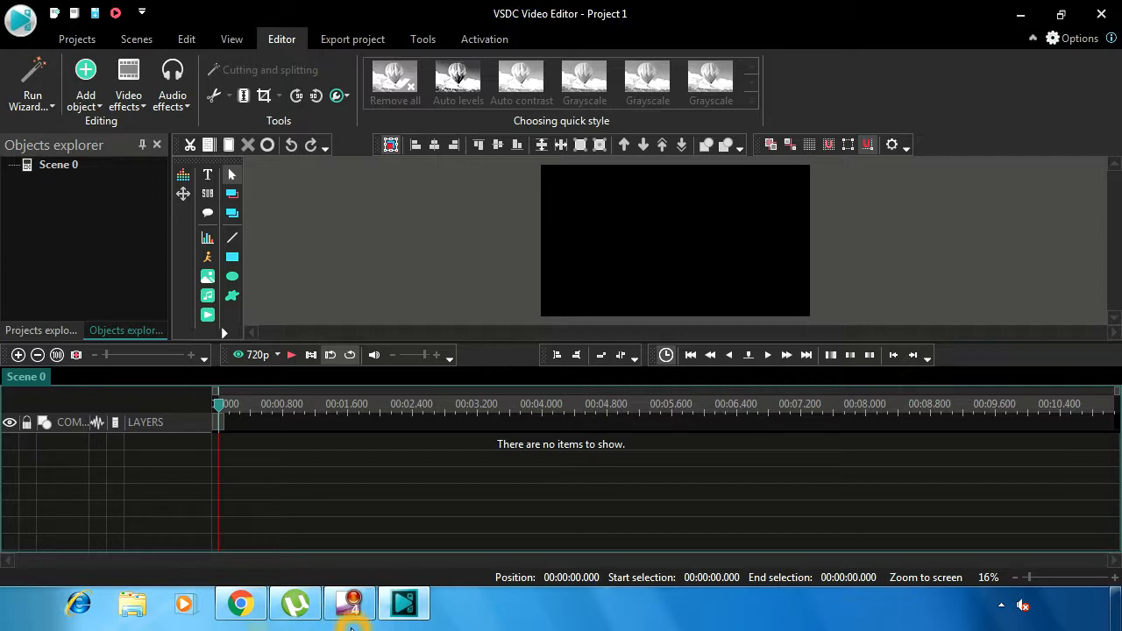
Add the desktop video file My Video to the timeline from the cursor position on a new layer.
mouse_move(349, 596)
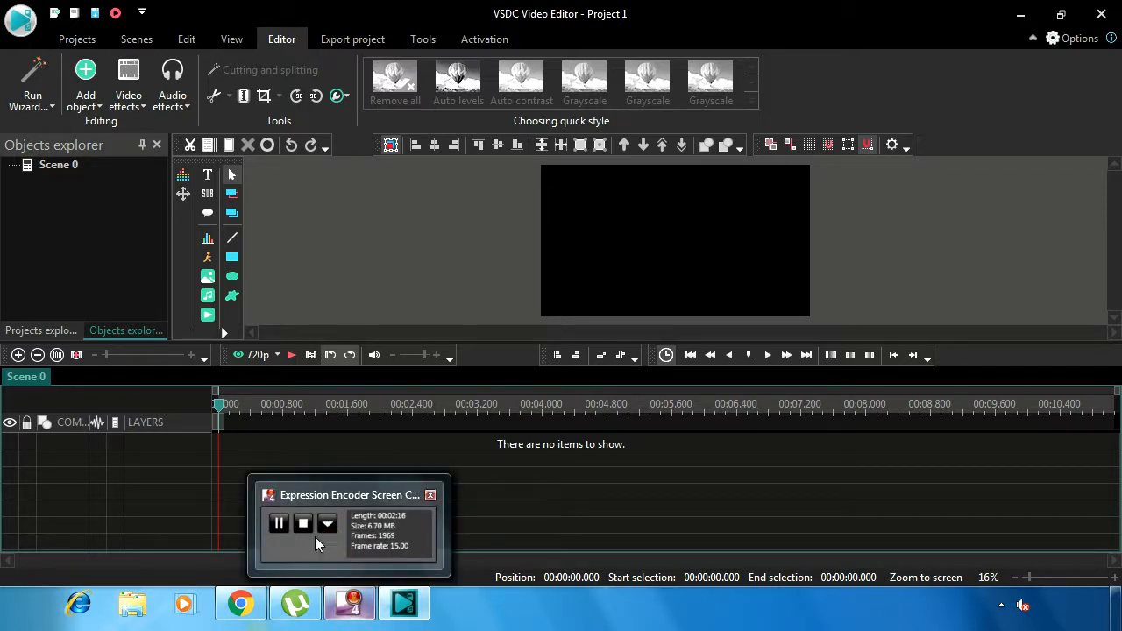
mouse_move(280, 507)
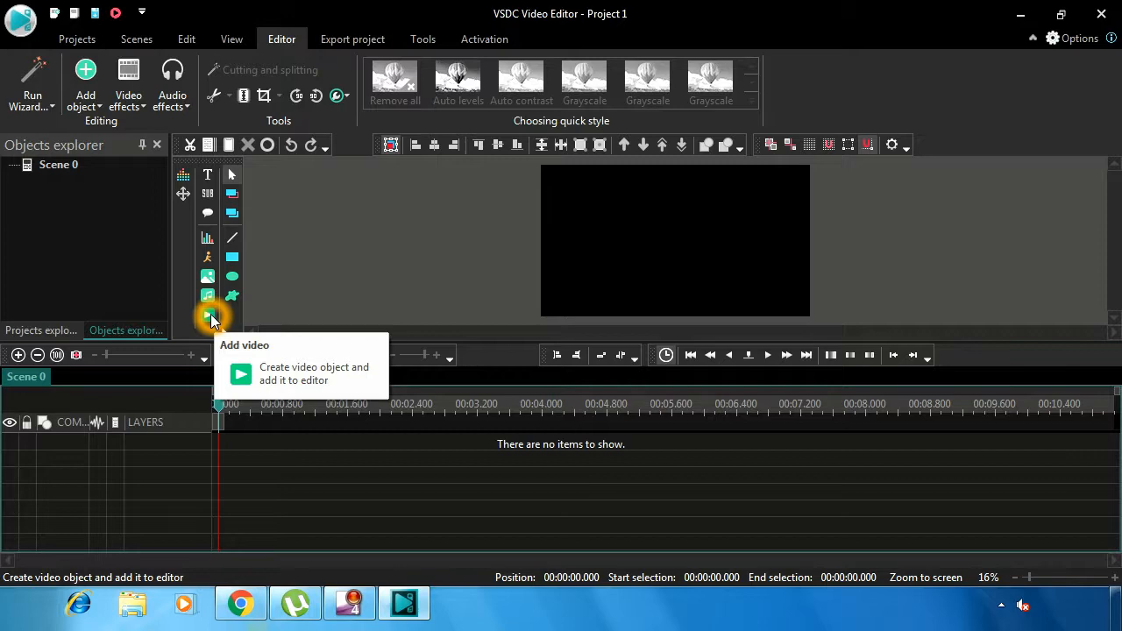
left_click(211, 317)
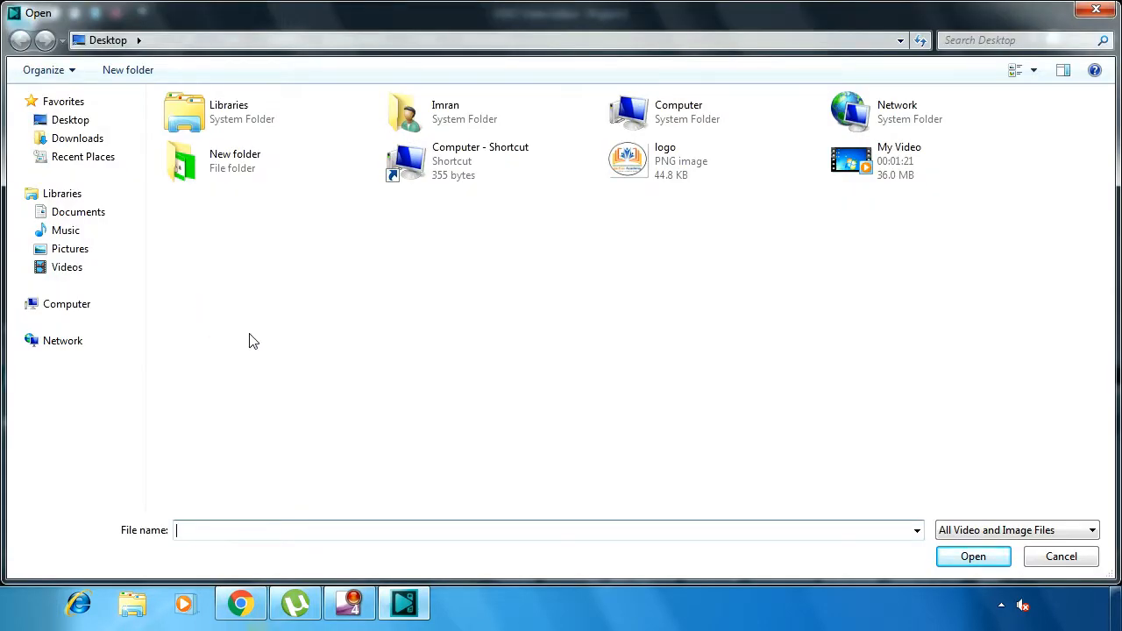
left_click(872, 166)
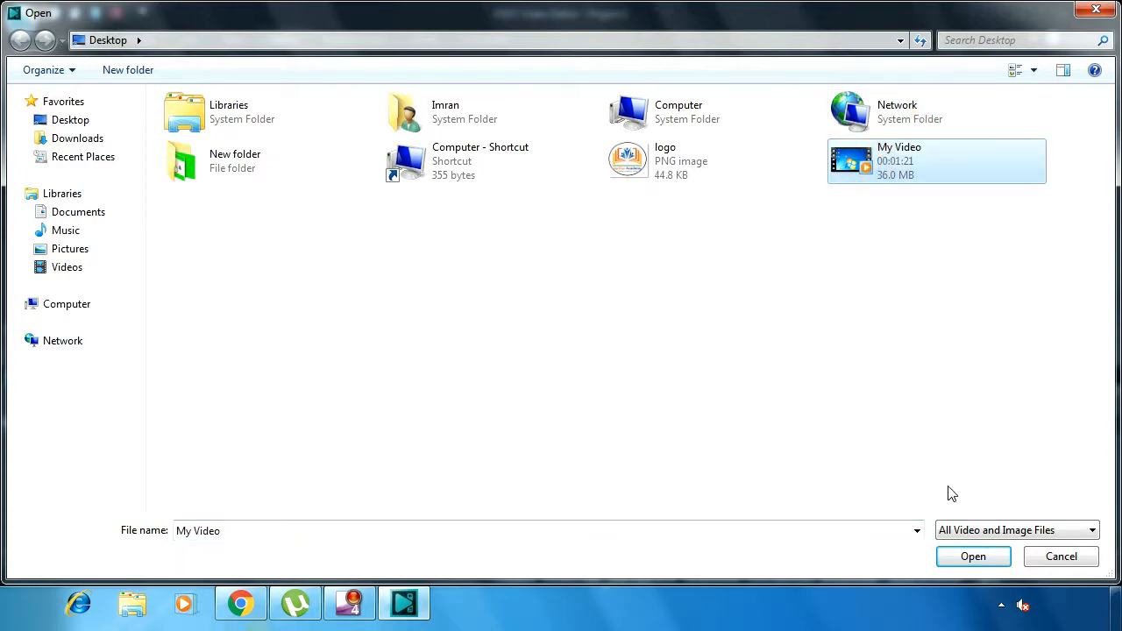
left_click(970, 557)
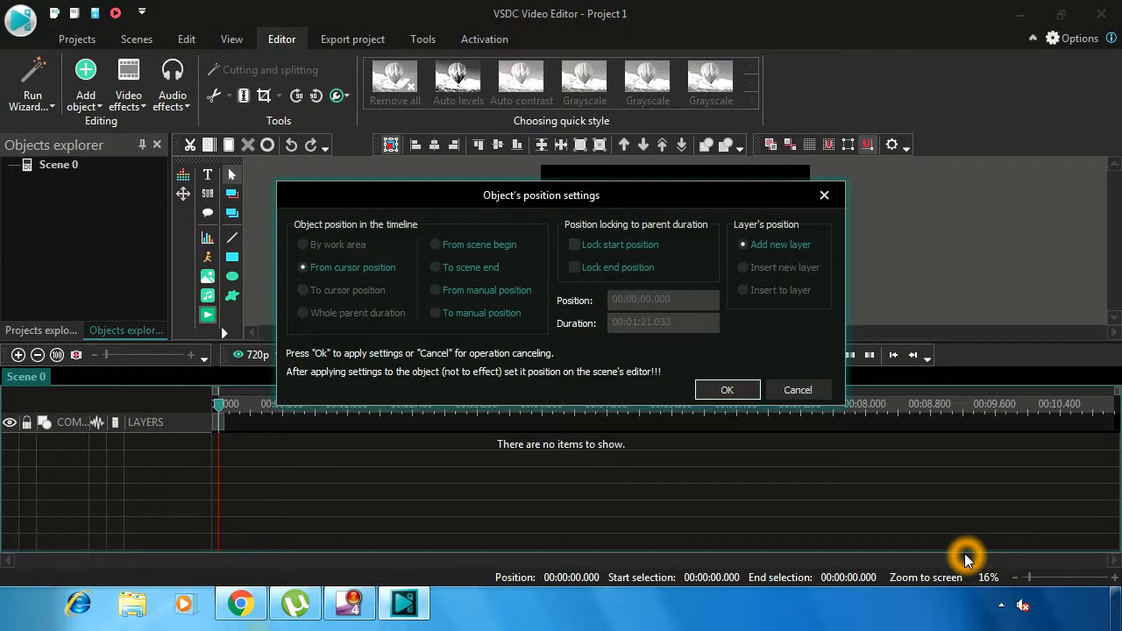
left_click(727, 389)
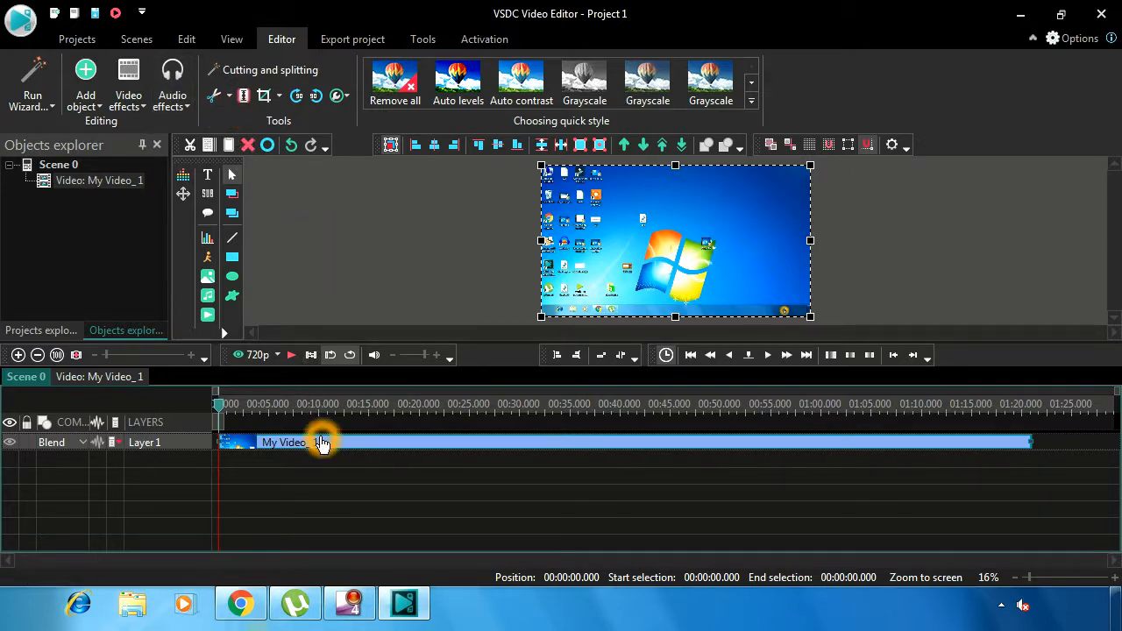
Open the My Video clip for cutting and splitting and mark the selection start at 00:00:01.800.
right_click(322, 442)
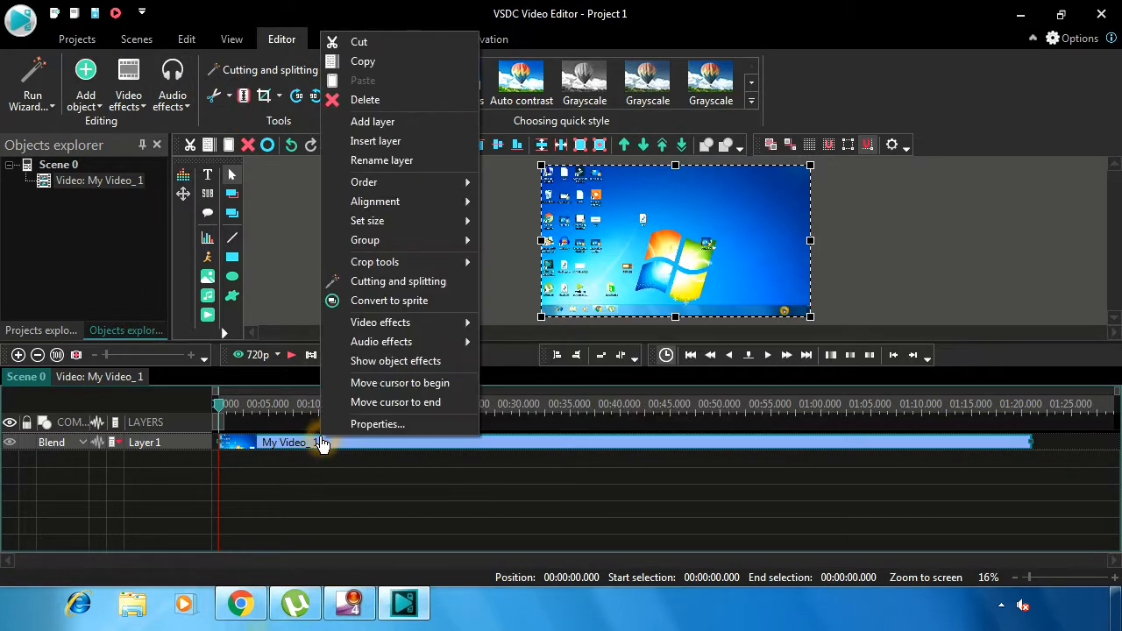
left_click(444, 282)
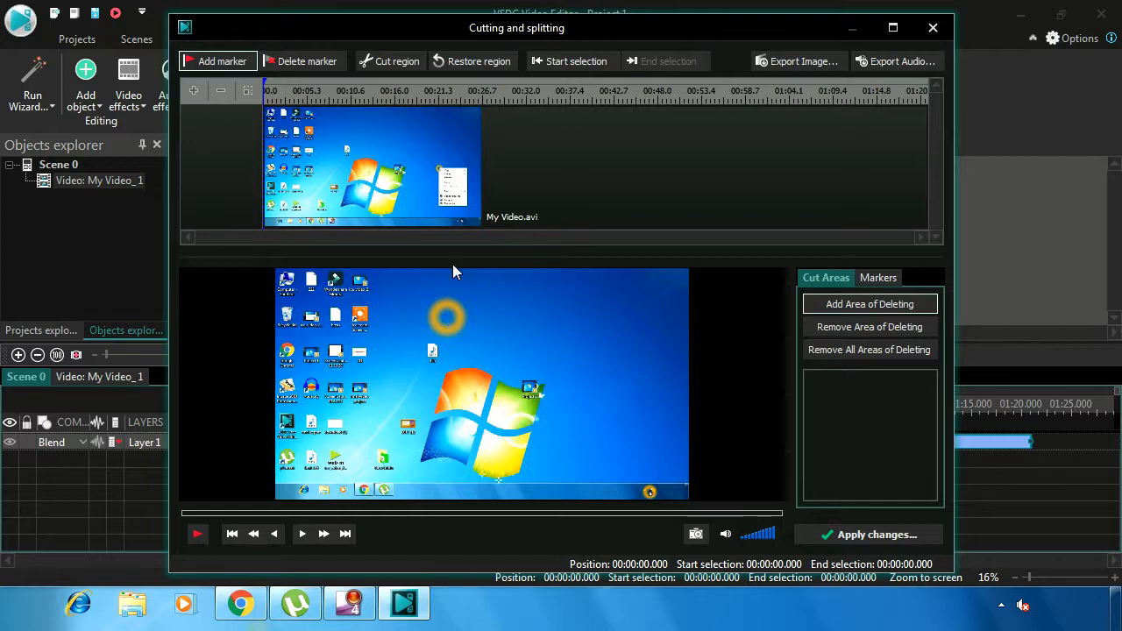
left_click(407, 397)
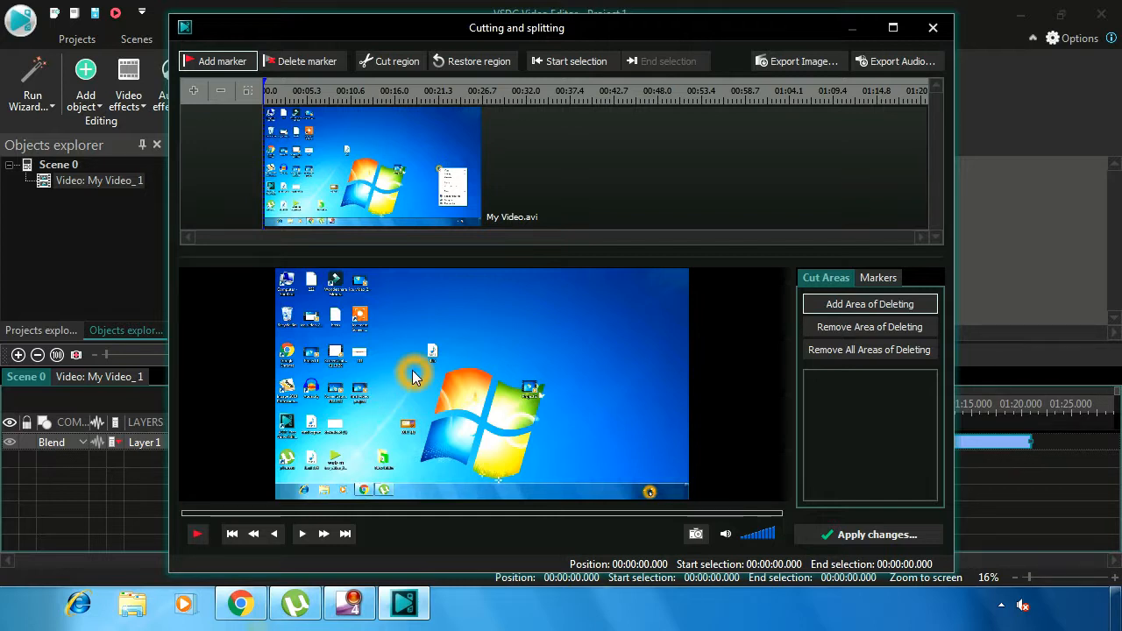
left_click(200, 537)
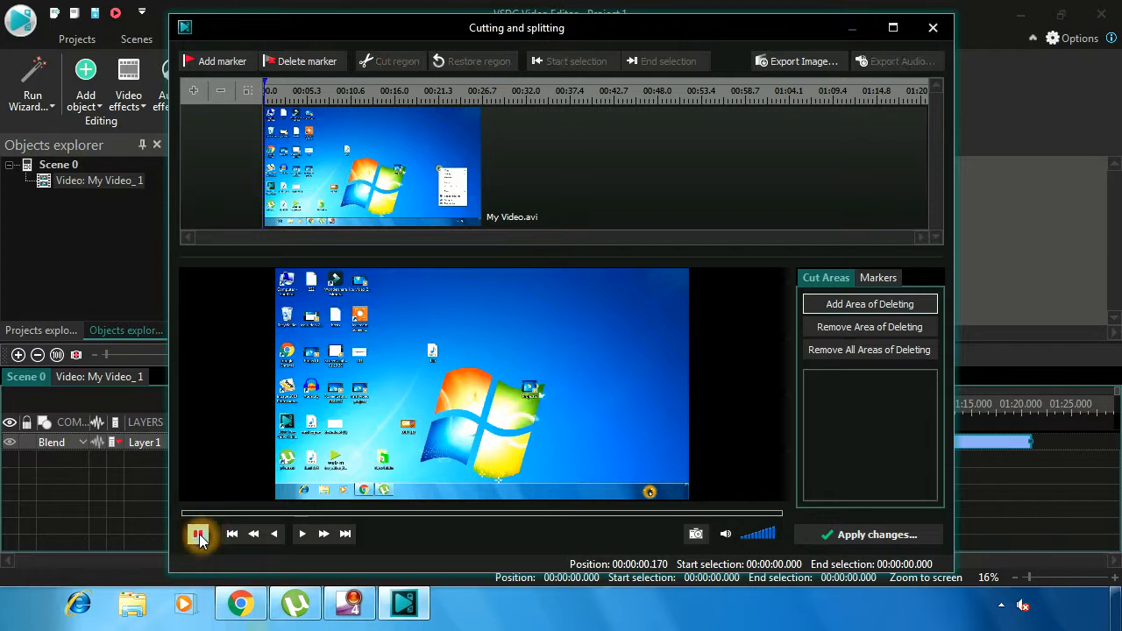
left_click(200, 534)
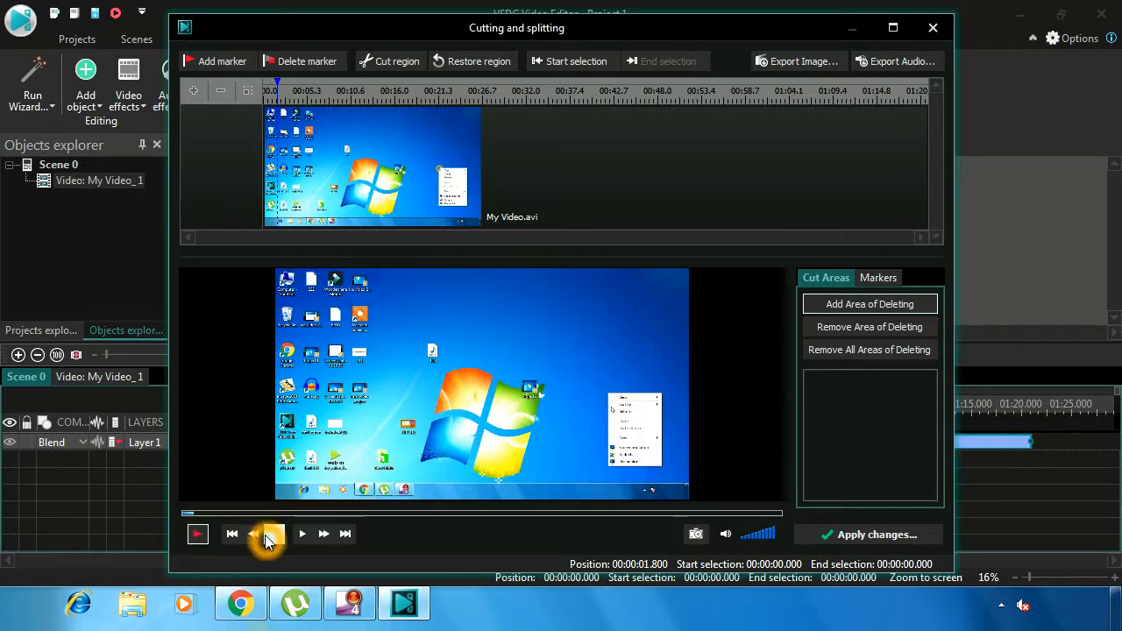
left_click(556, 63)
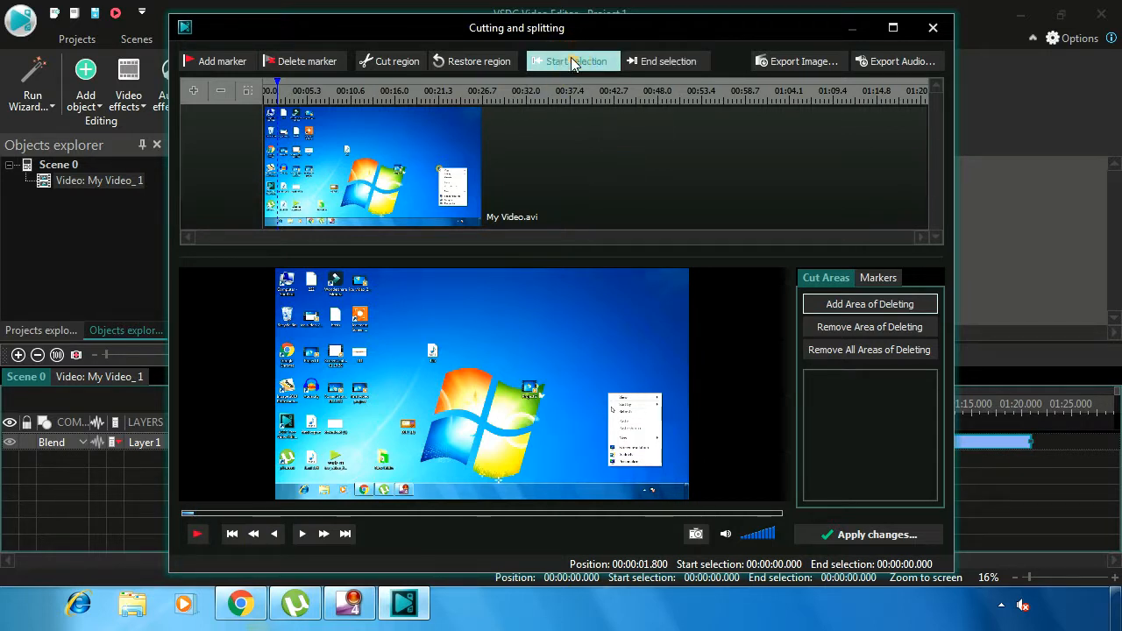
left_click(572, 62)
Play the clip on to 00:00:09.100 and mark the selection end there.
left_click(198, 533)
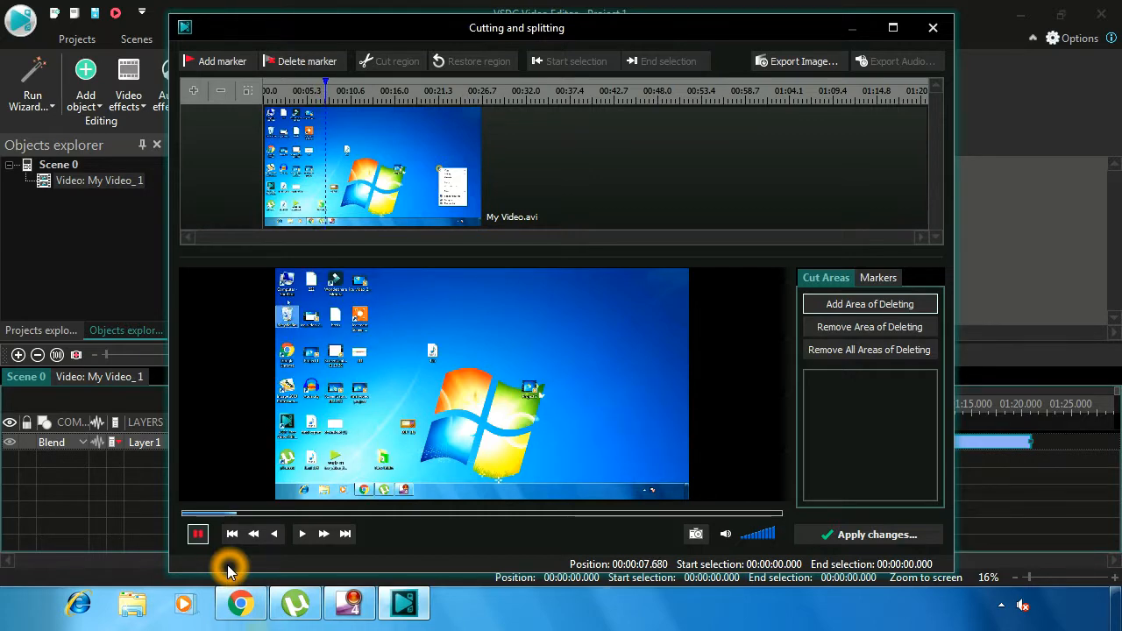
left_click(200, 535)
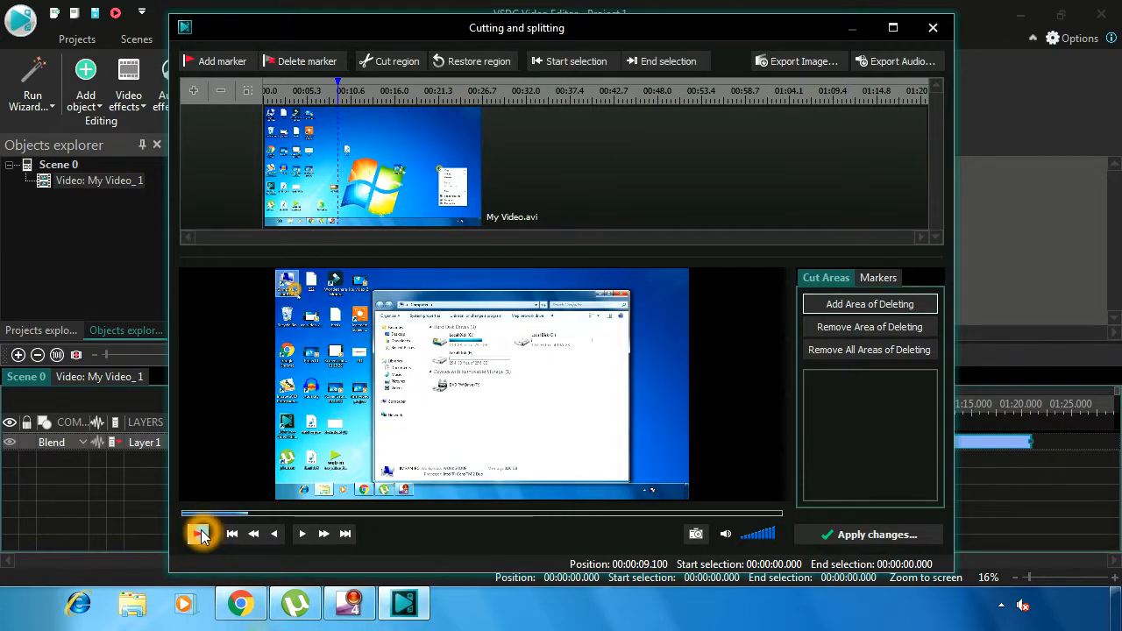
left_click(658, 67)
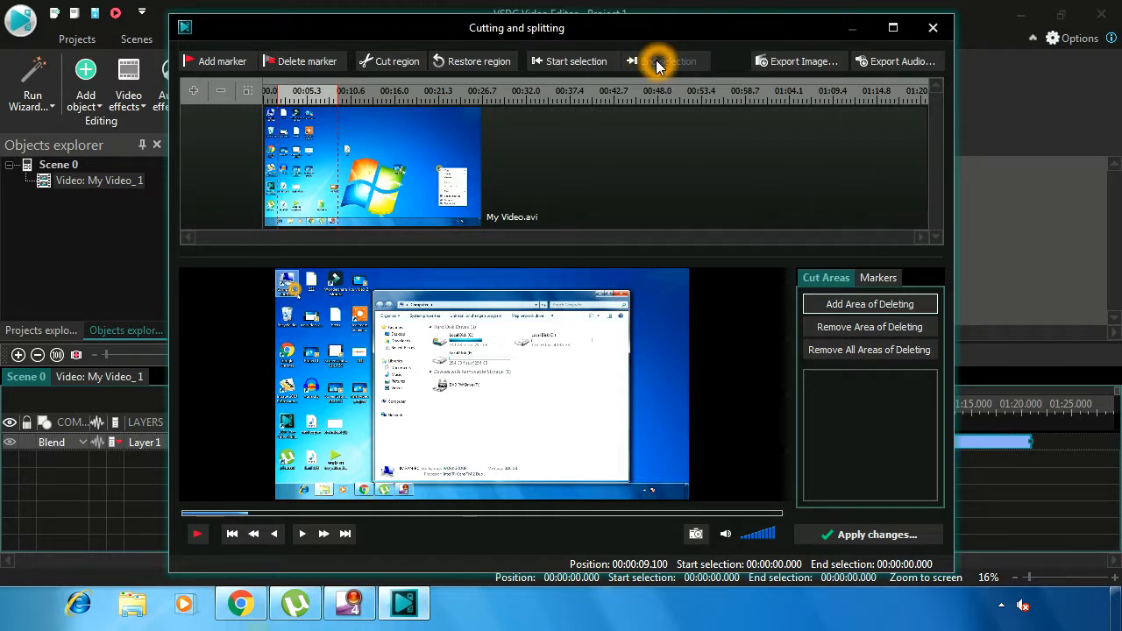
left_click(286, 191)
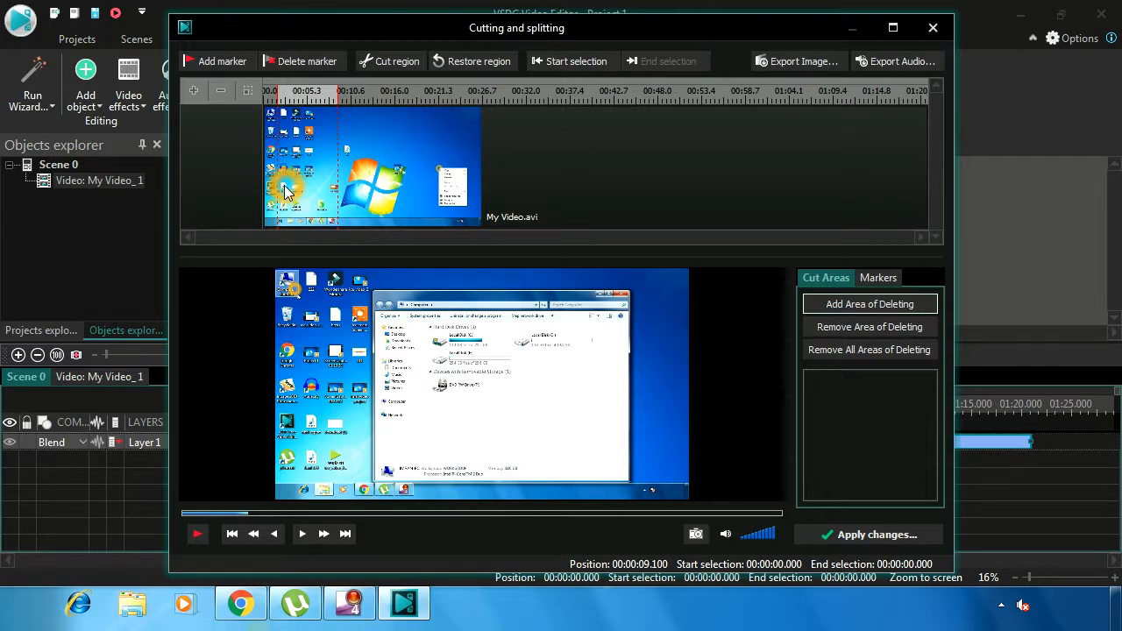
left_click(282, 135)
left_click(339, 128)
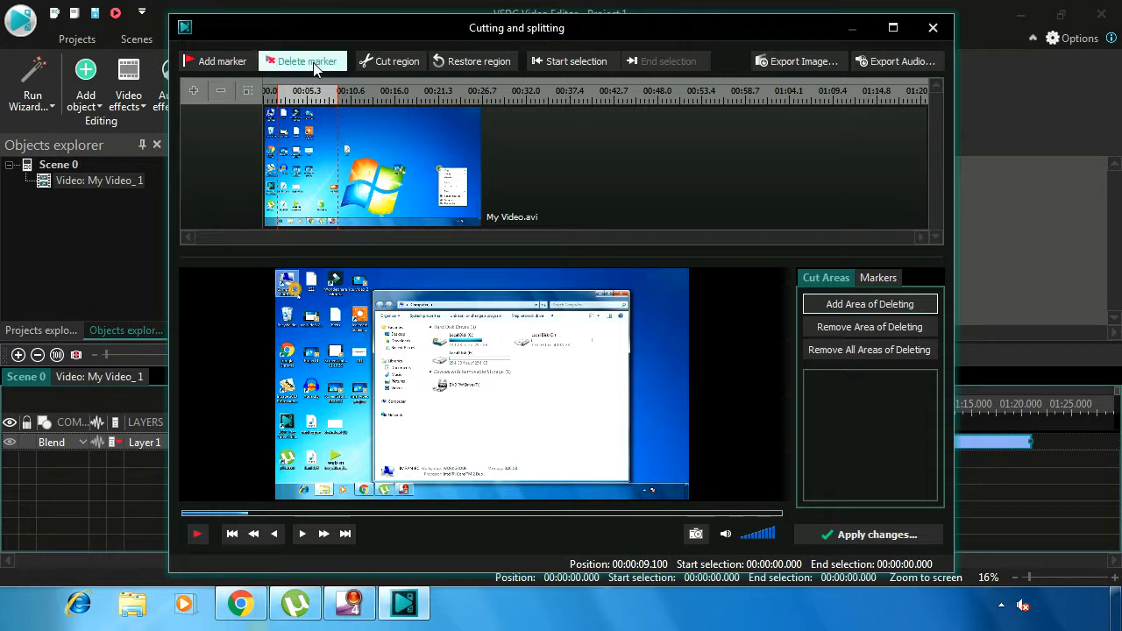
Cut the selected region out of the clip and apply the changes, adjusting the video object's duration to match.
left_click(387, 67)
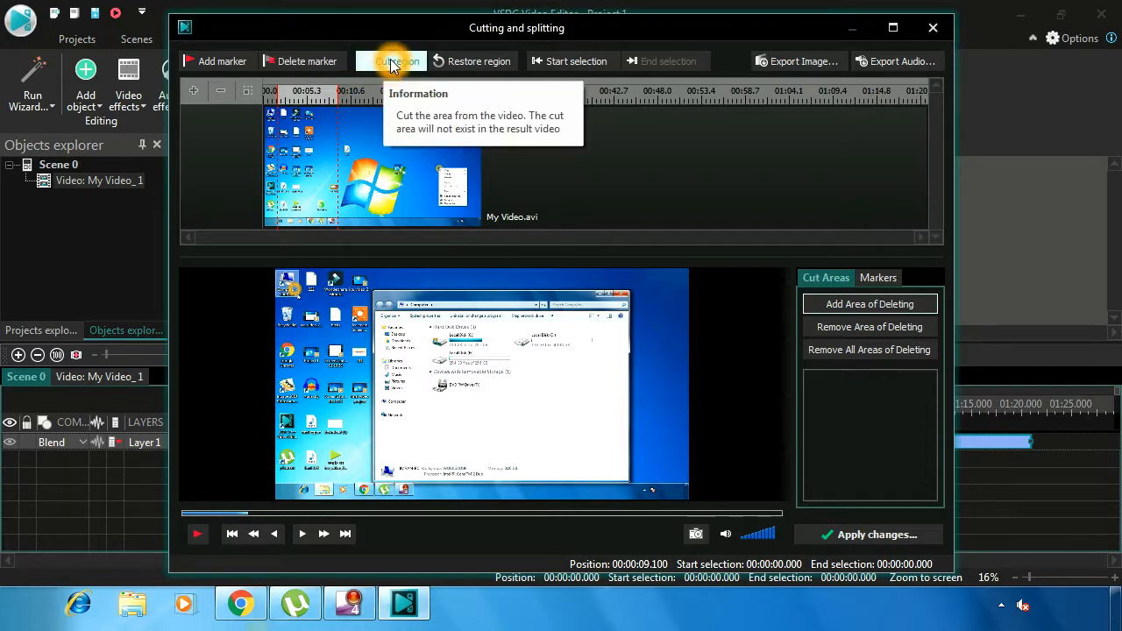
left_click(391, 68)
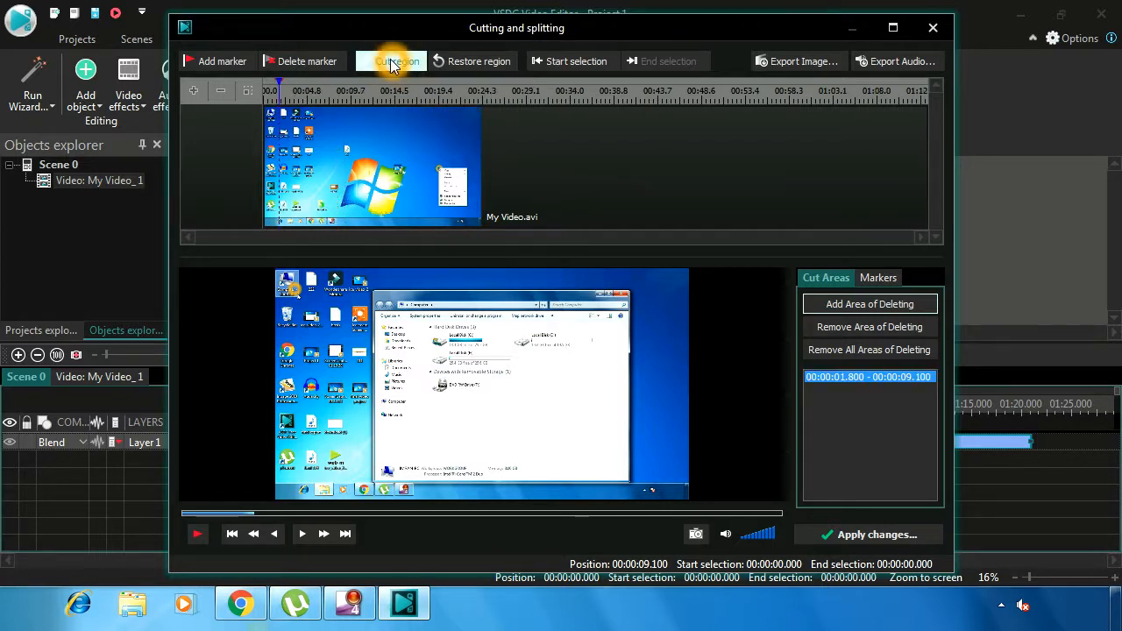
left_click(312, 132)
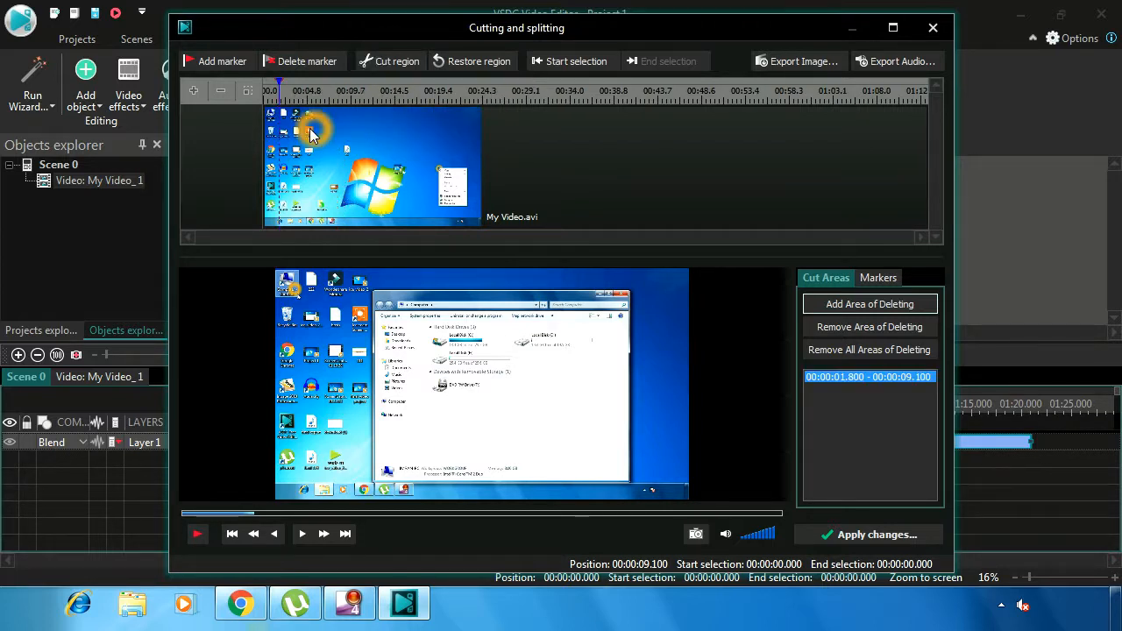
left_click(824, 537)
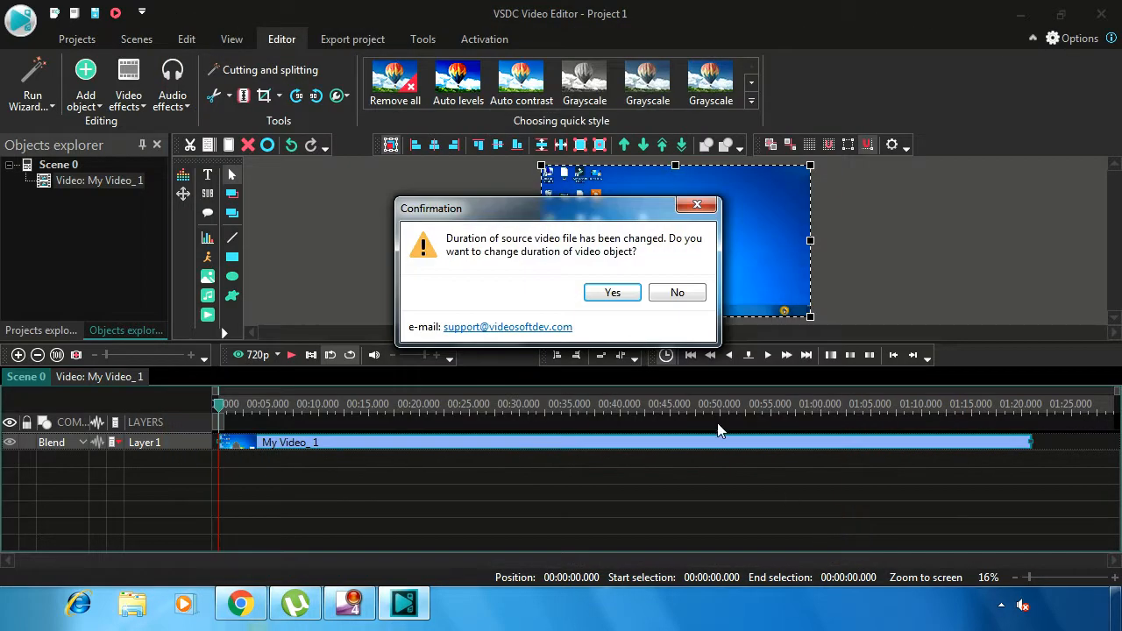
left_click(611, 293)
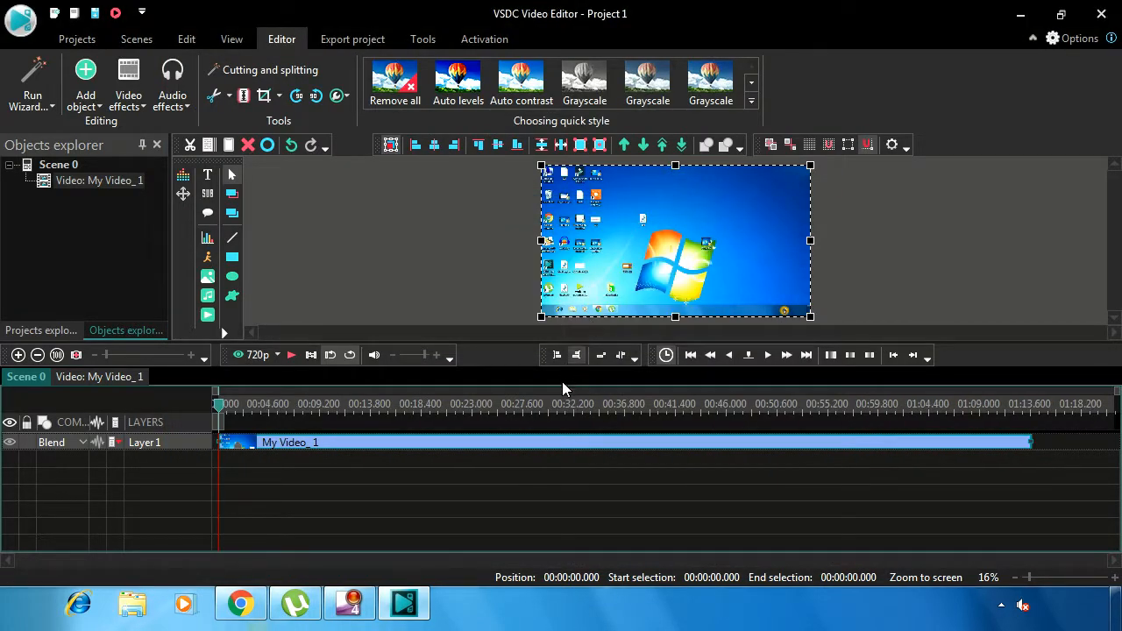
Export the project for PC as an AVI video with the High Quality MPEG4 profile, continuing without premium features.
left_click(311, 467)
left_click(351, 40)
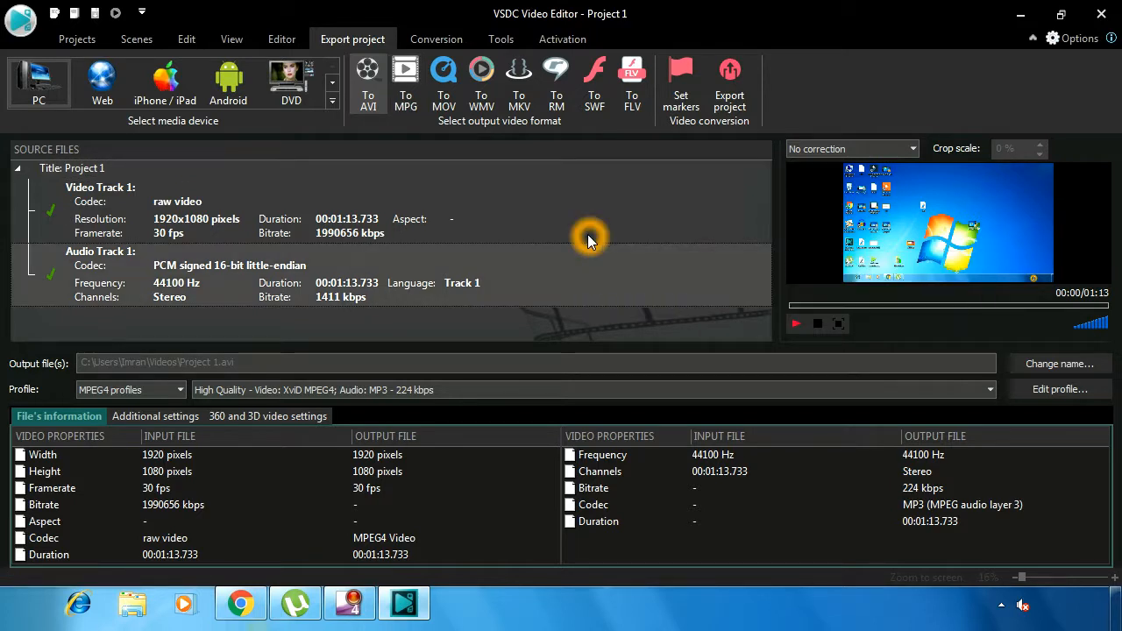
right_click(286, 279)
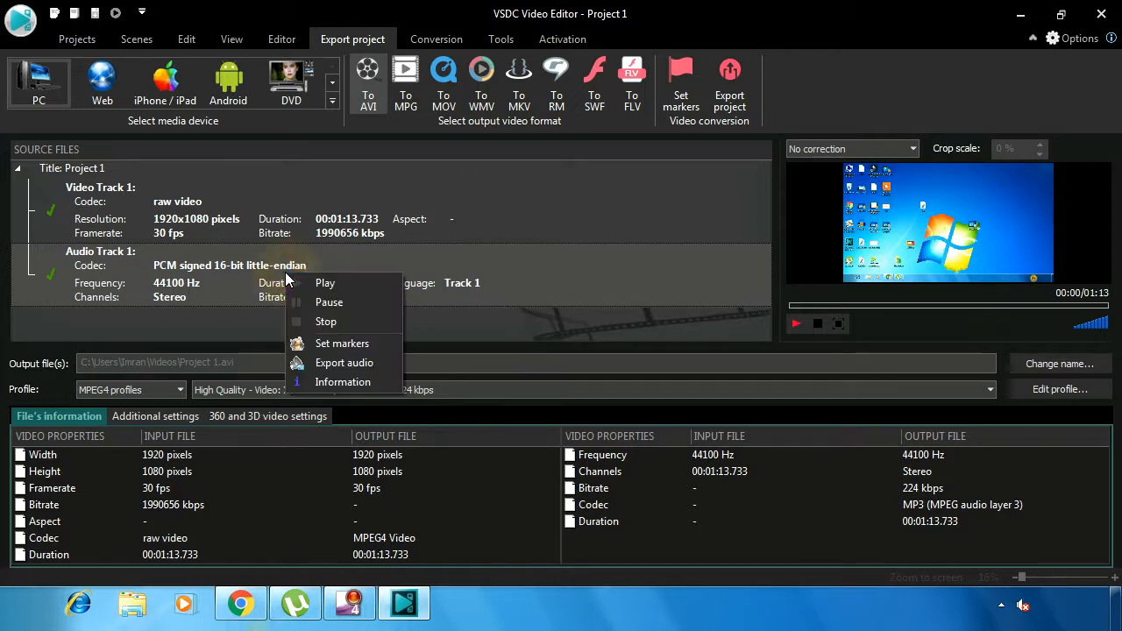
left_click(353, 368)
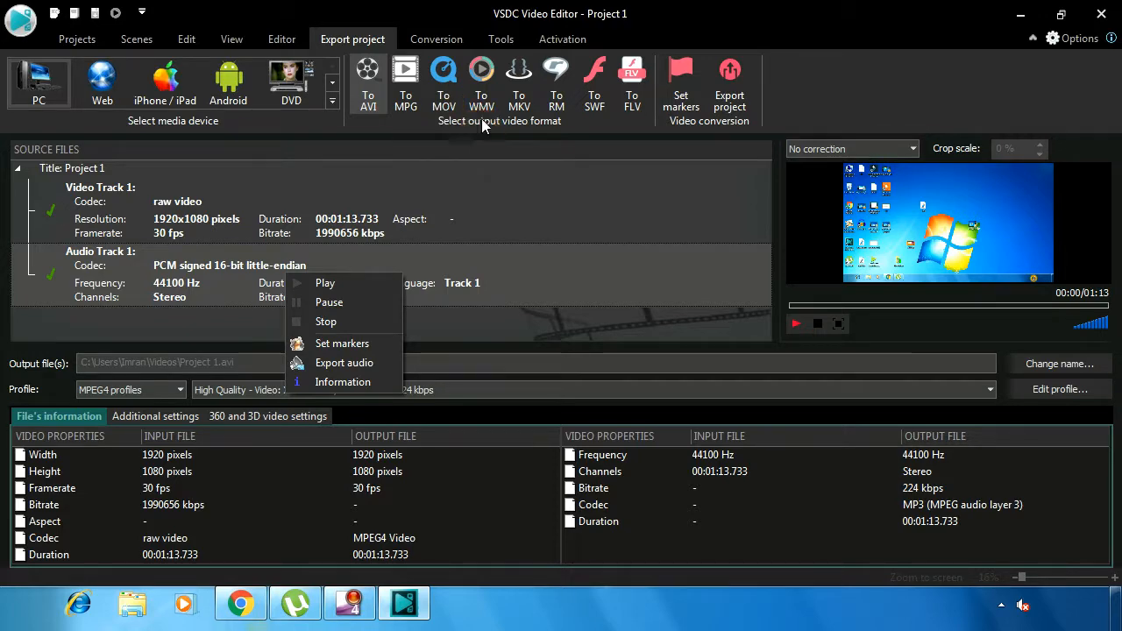
left_click(731, 78)
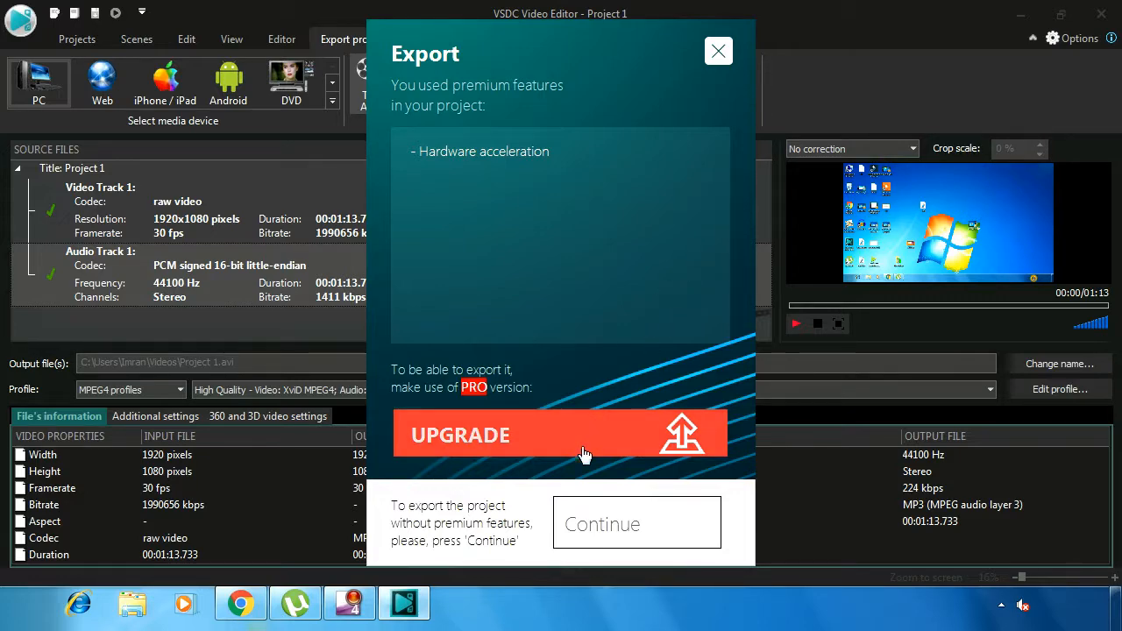
left_click(645, 527)
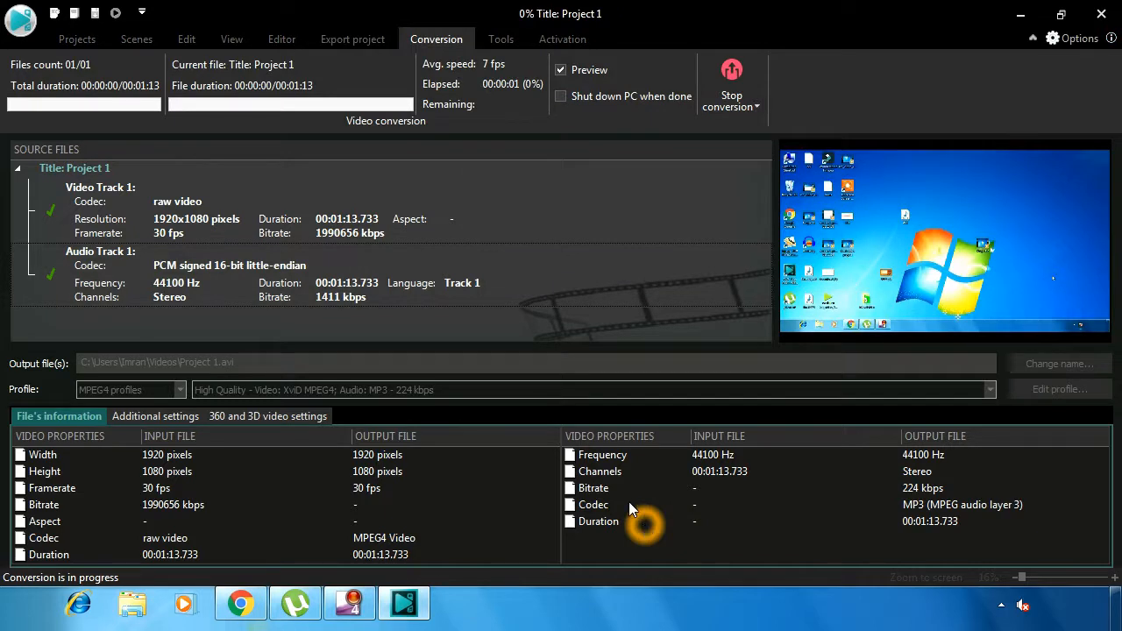
left_click(568, 360)
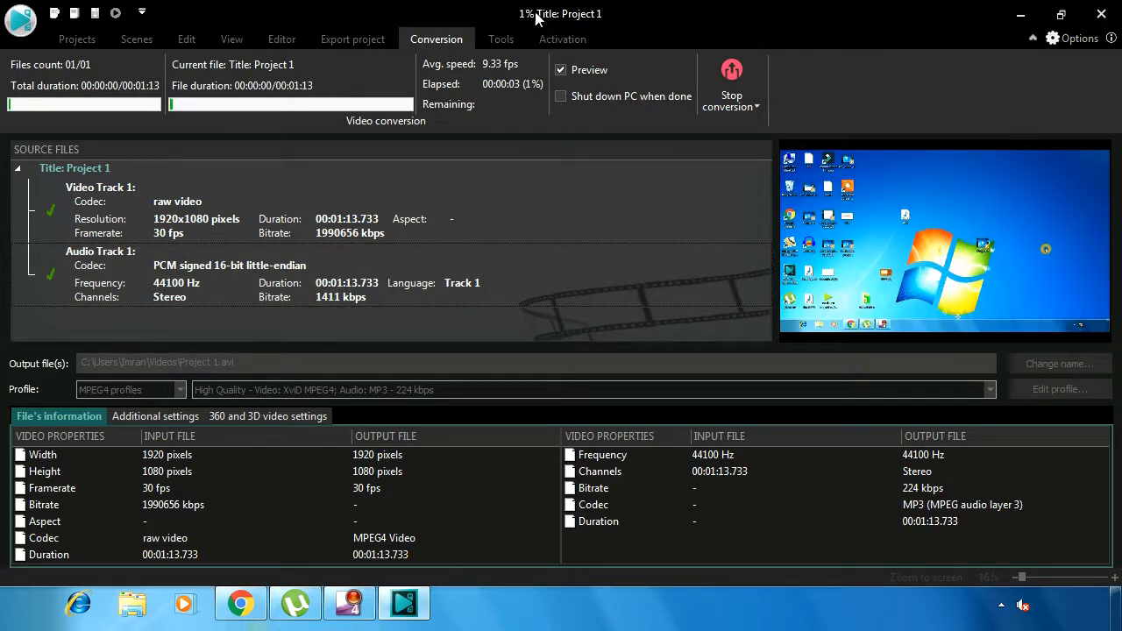
left_click(553, 362)
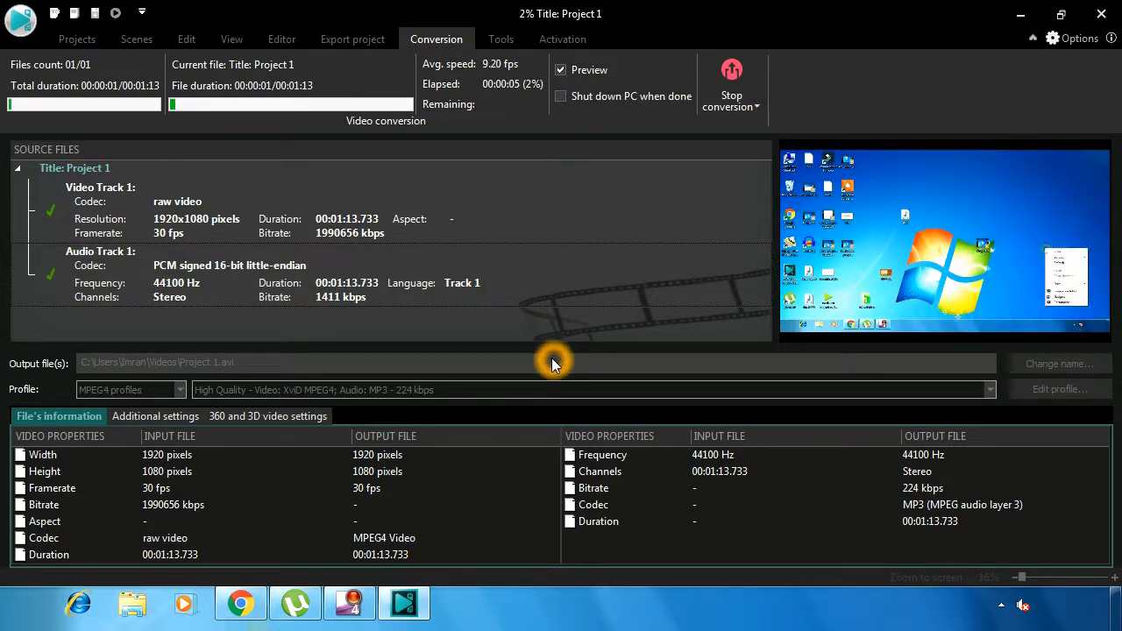